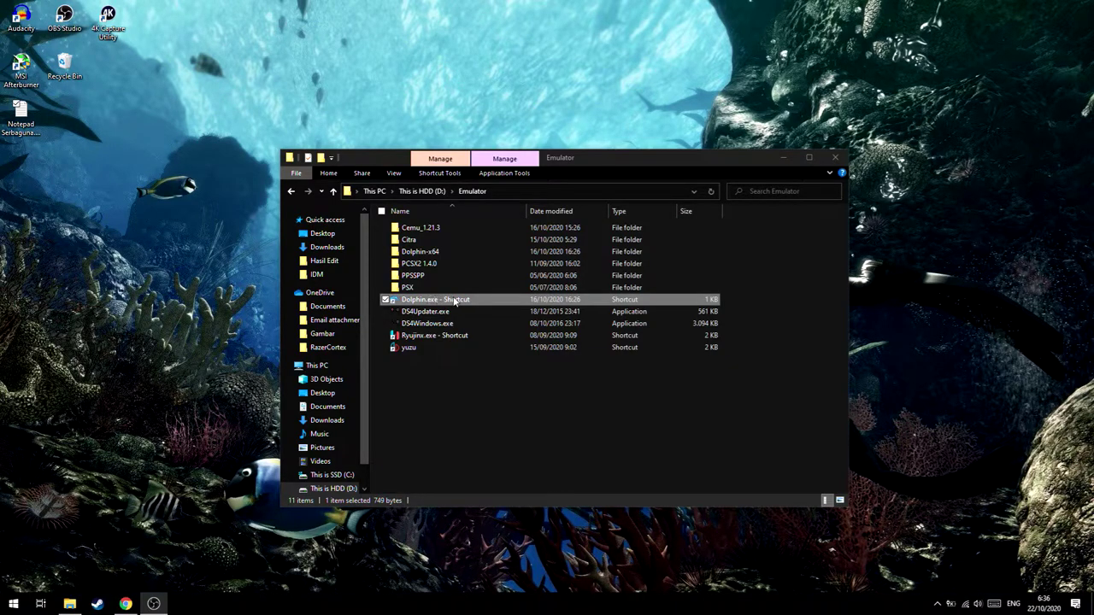
Launch Dolphin from its shortcut in the Emulator folder and try to run the 3.81 GiB copy of Skyward Sword
{"action": "left_click", "coordinate": [455, 301]}
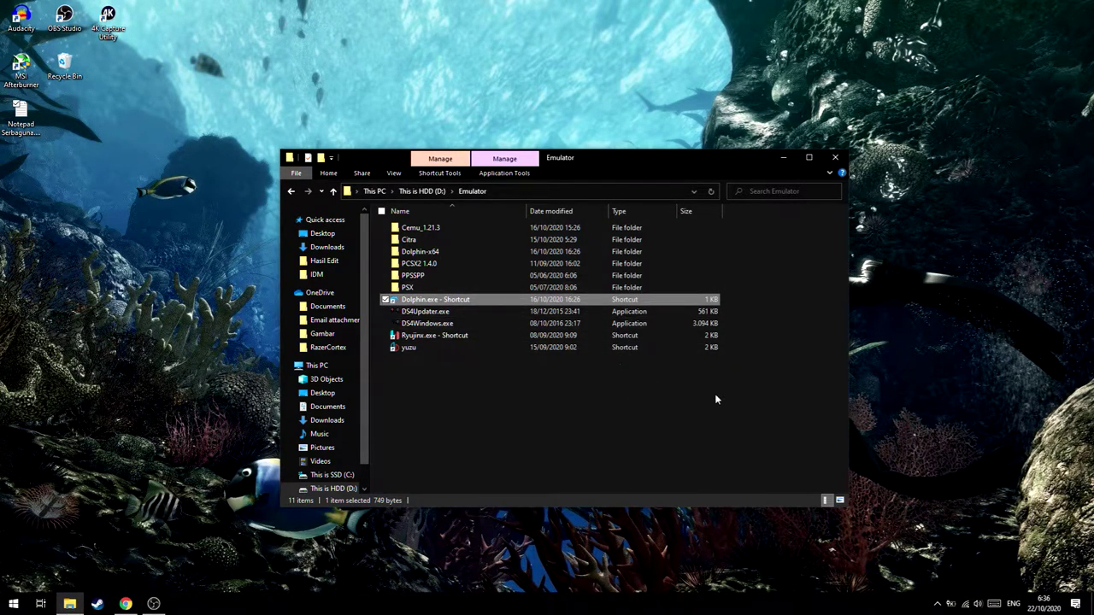
{"action": "key", "text": "Return"}
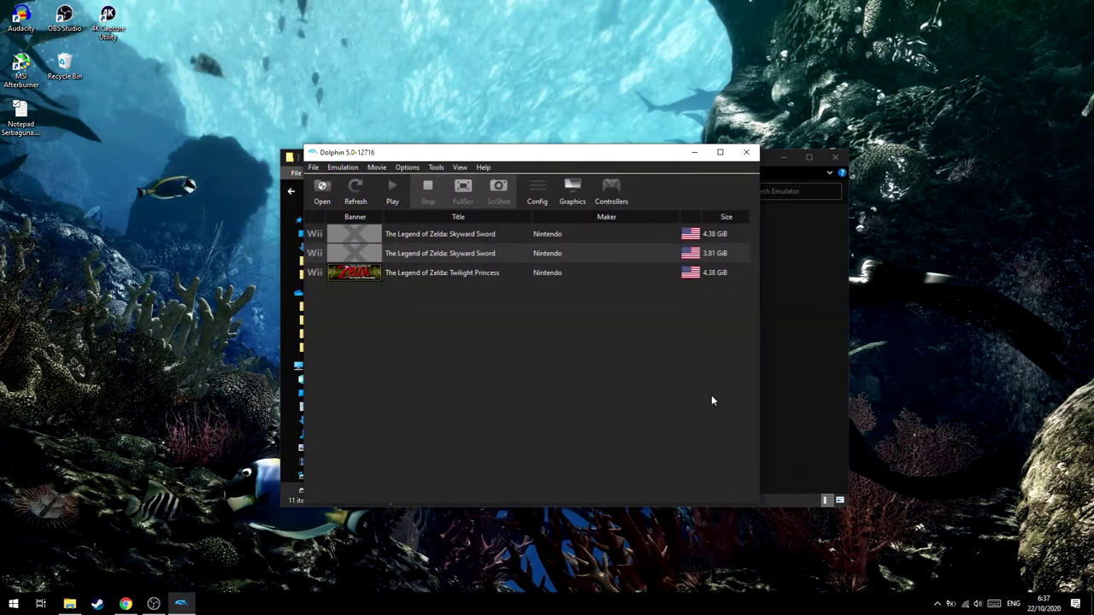
{"action": "left_click", "coordinate": [426, 253]}
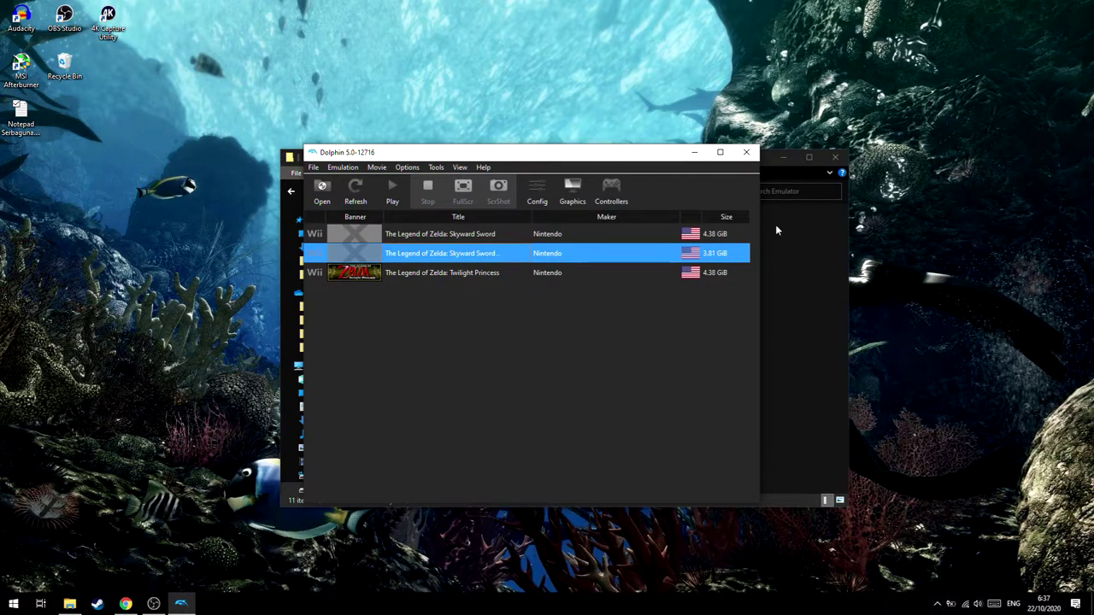
{"action": "double_click", "coordinate": [440, 253]}
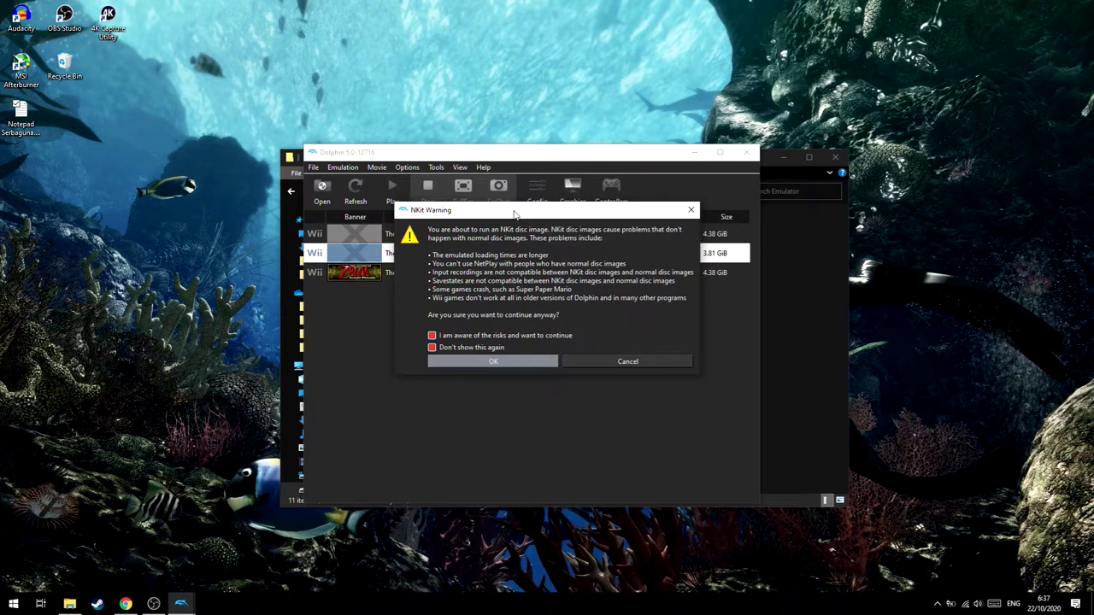
{"action": "mouse_move", "coordinate": [515, 214]}
{"action": "left_mouse_down"}
{"action": "mouse_move", "coordinate": [563, 281]}
{"action": "mouse_move", "coordinate": [524, 229]}
{"action": "left_mouse_up"}
In File Explorer, open the dolpin folder inside Game Emulator on drive C and widen the Name column to read the full file names
{"action": "left_click", "coordinate": [803, 384]}
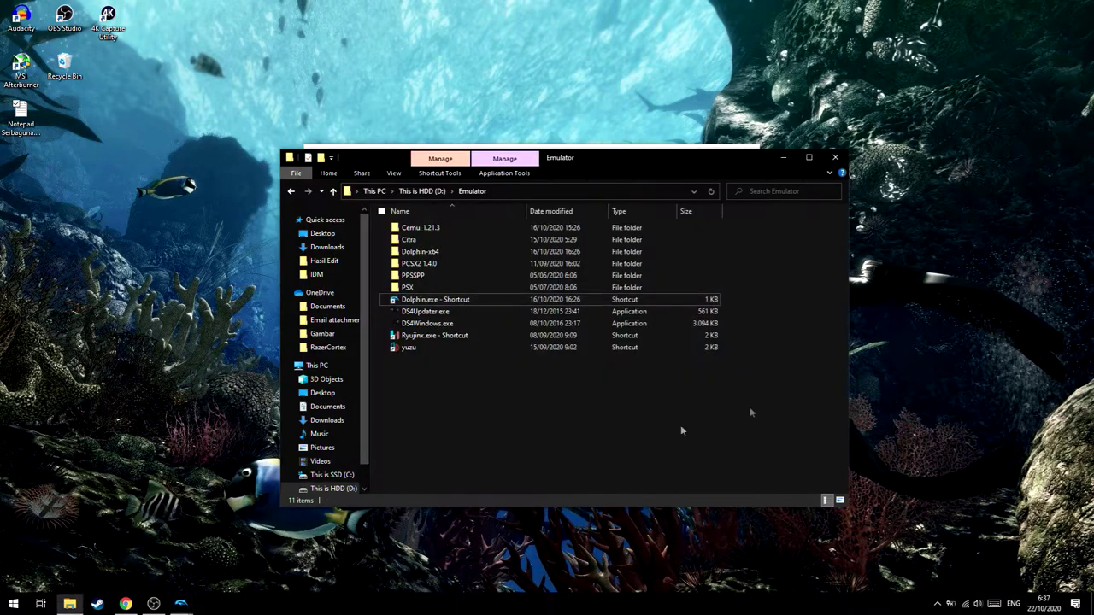
{"action": "left_click", "coordinate": [332, 474]}
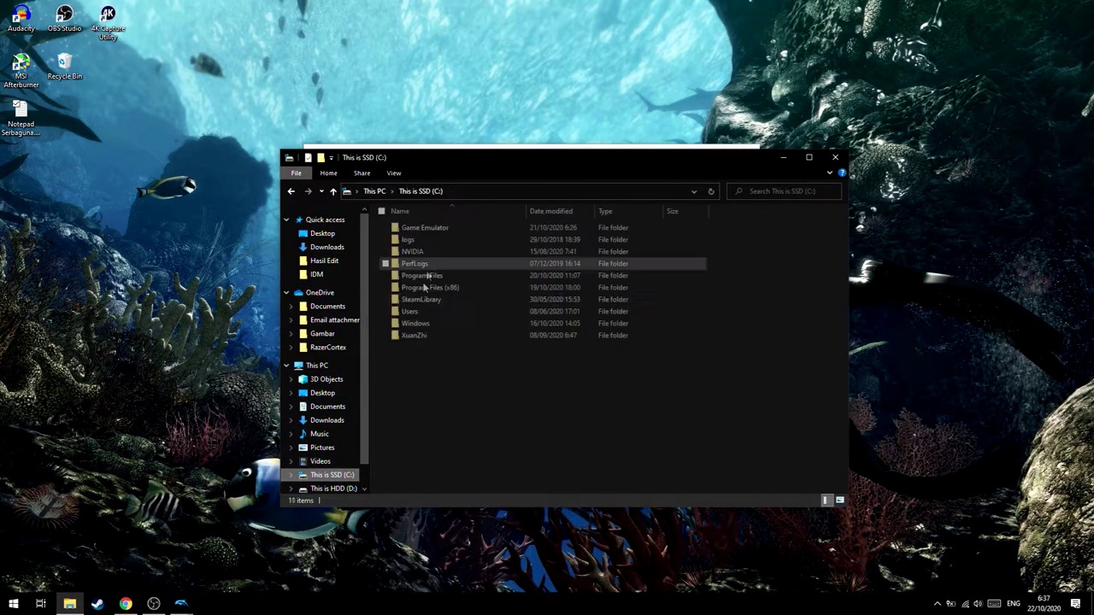
{"action": "double_click", "coordinate": [436, 228]}
{"action": "double_click", "coordinate": [409, 242]}
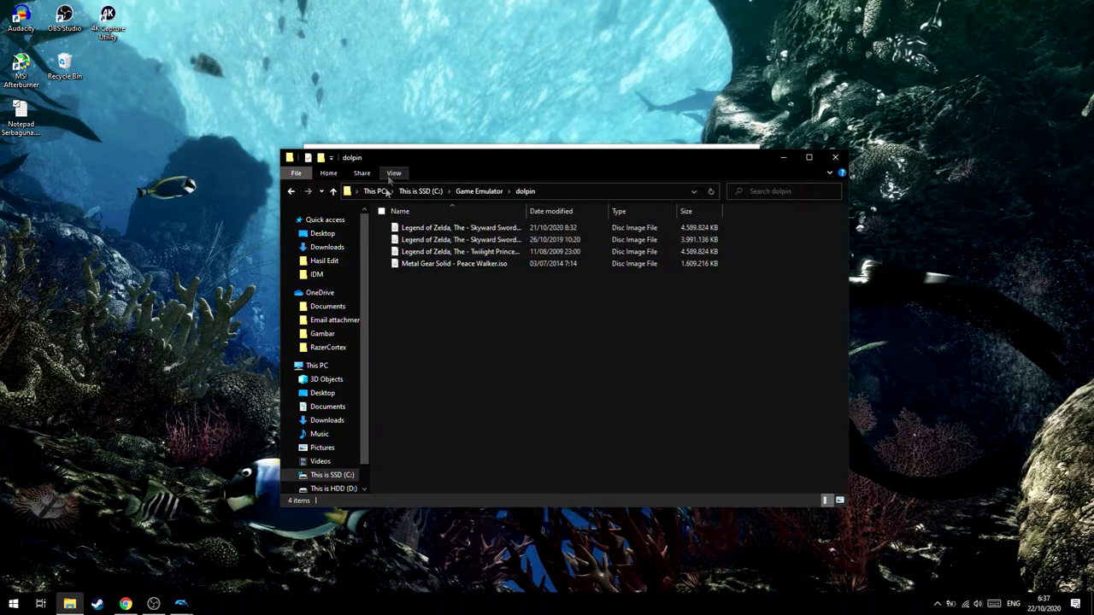
{"action": "left_click_drag", "start_coordinate": [525, 211], "coordinate": [647, 212]}
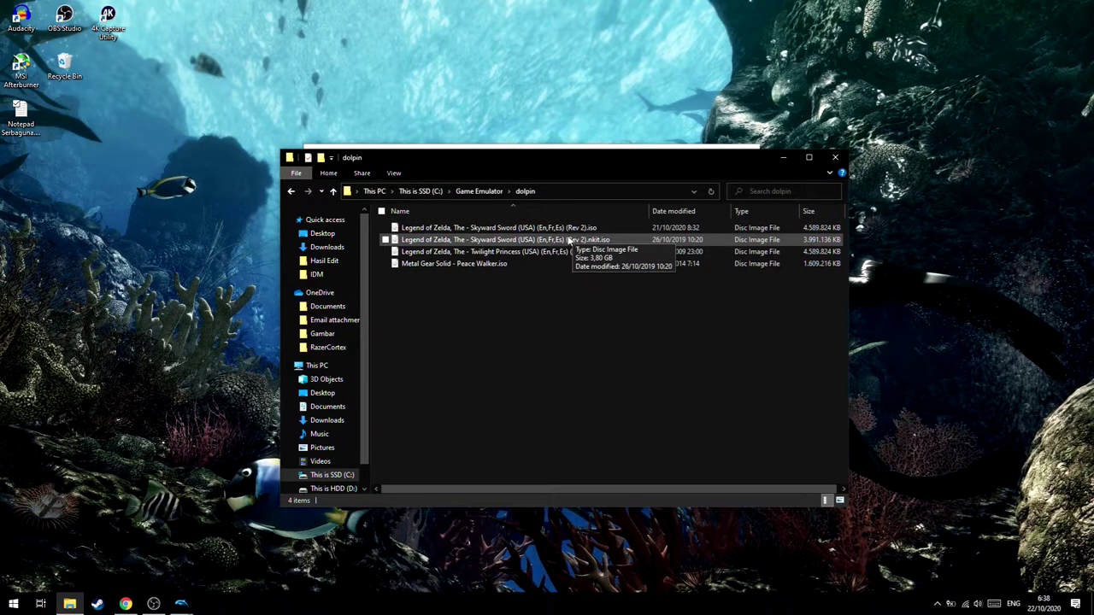
Switch to Chrome and open the "Converting games with NKit" page on Vimm's Lair from the search results
{"action": "left_click", "coordinate": [126, 603]}
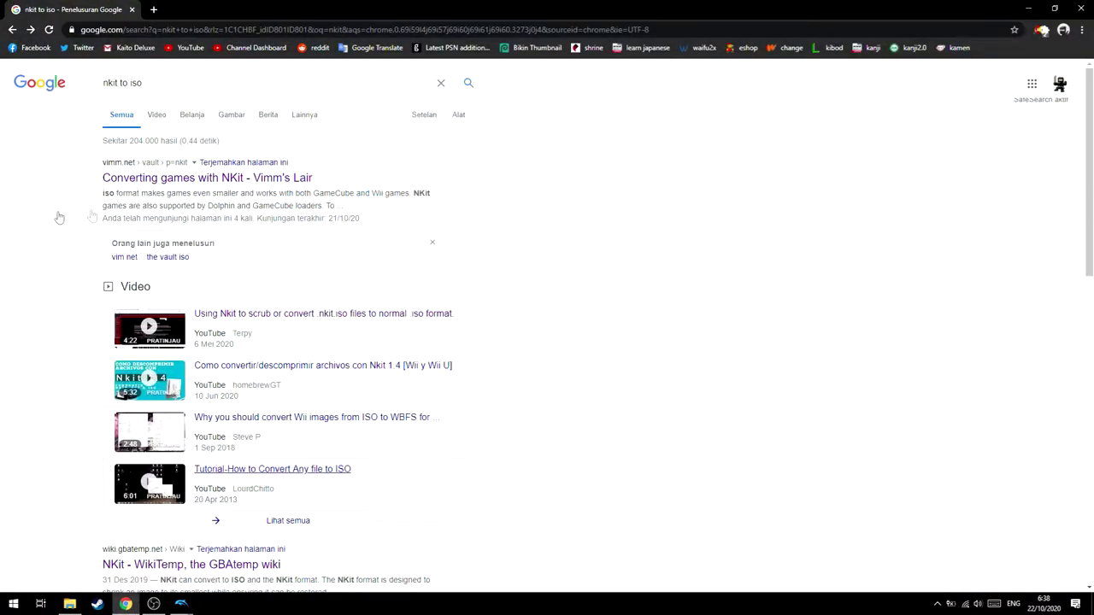
{"action": "left_click", "coordinate": [243, 178]}
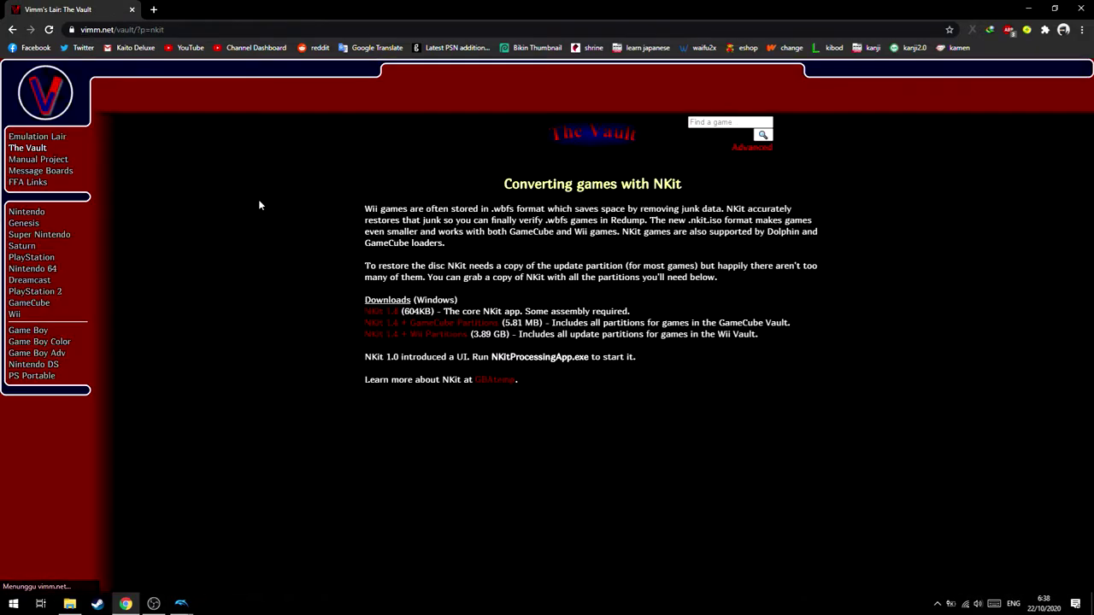
{"action": "key", "text": "alt+Left"}
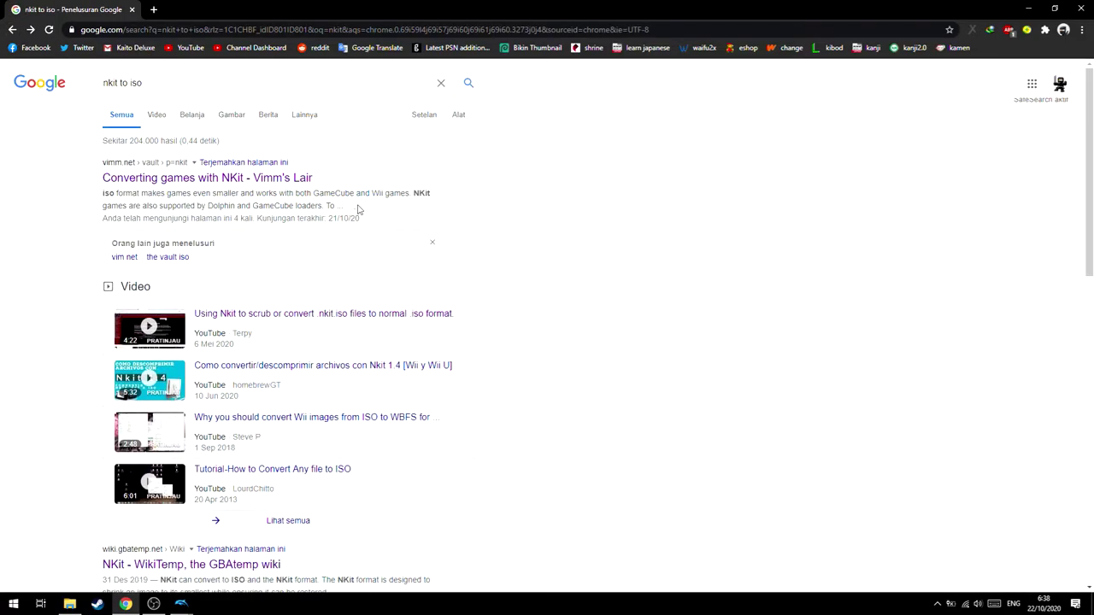
{"action": "left_click", "coordinate": [275, 178]}
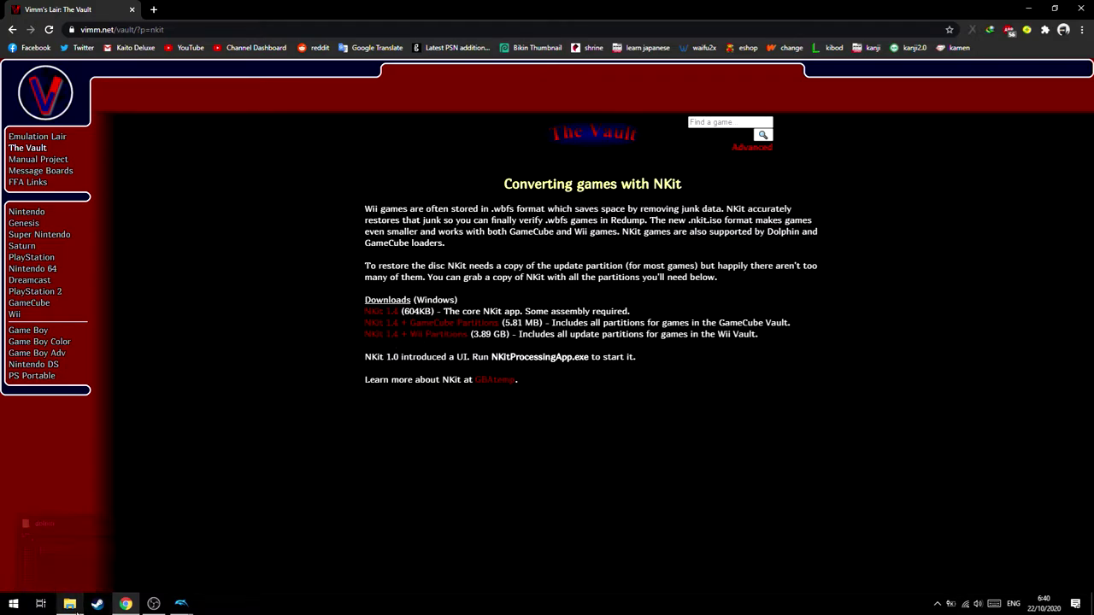
Launch NKitProcessingApp.exe from D:\Game\Nkit Wii in File Explorer and move its window aside to keep the folder's file list visible
{"action": "left_click", "coordinate": [73, 607]}
{"action": "left_click", "coordinate": [309, 488]}
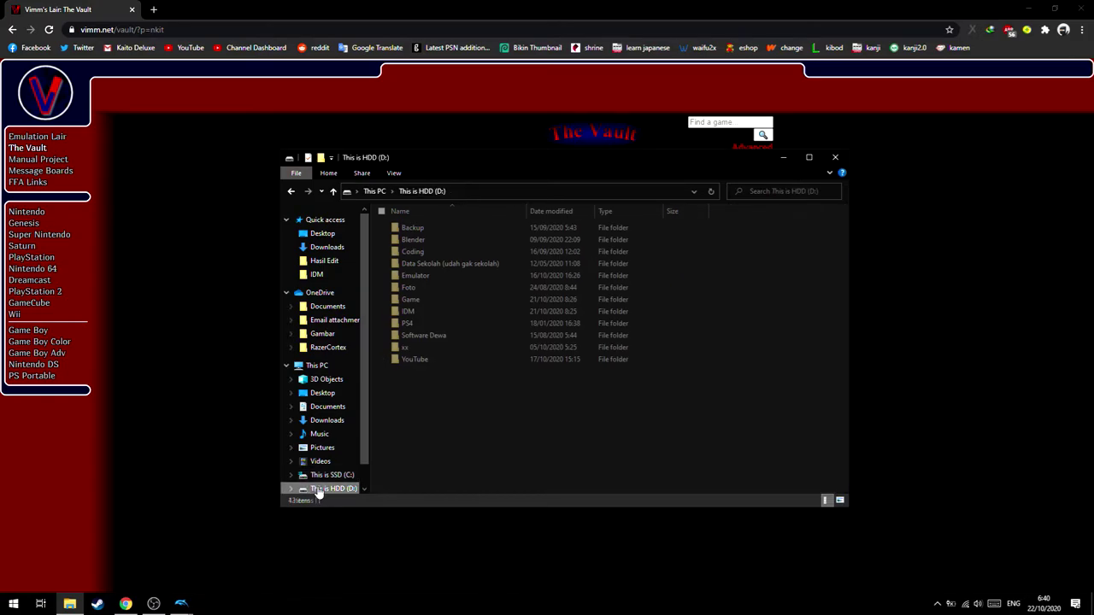
{"action": "double_click", "coordinate": [424, 298]}
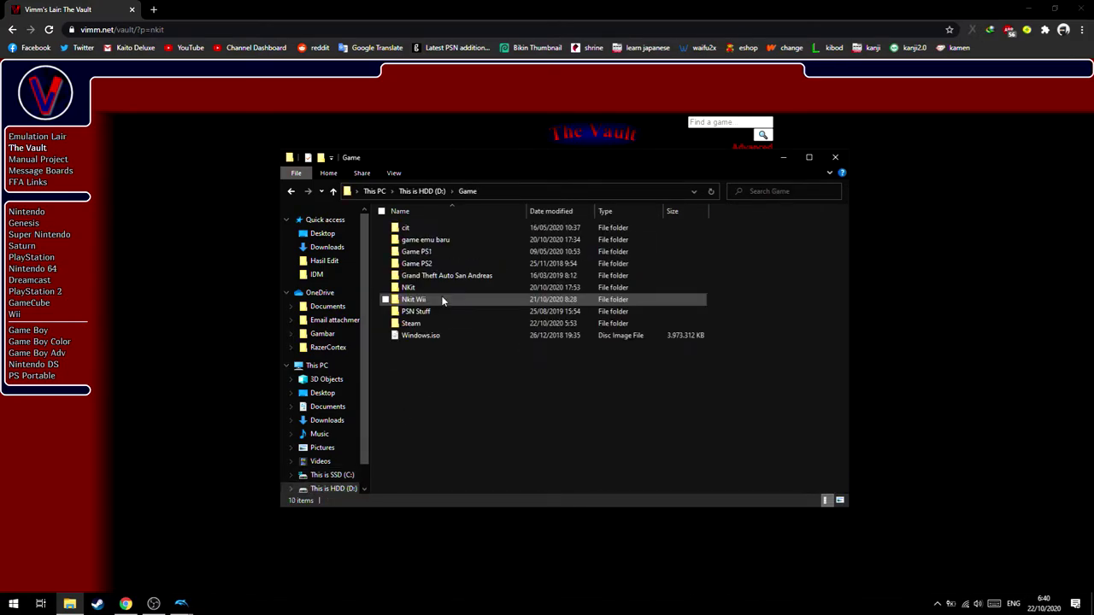
{"action": "double_click", "coordinate": [491, 300]}
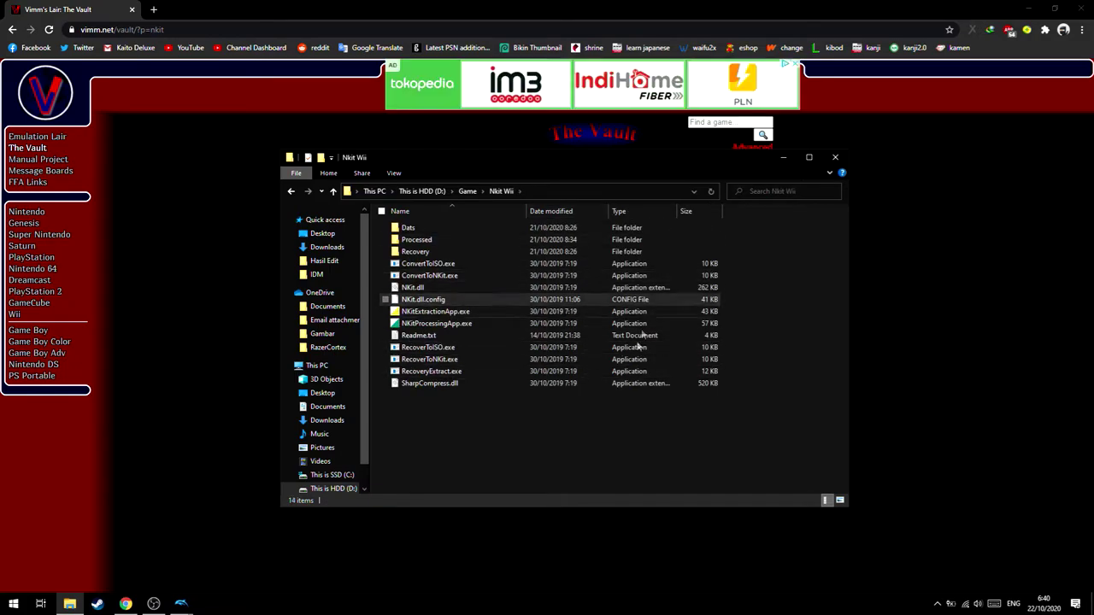
{"action": "left_click_drag", "start_coordinate": [784, 431], "coordinate": [516, 217]}
{"action": "left_click", "coordinate": [557, 442]}
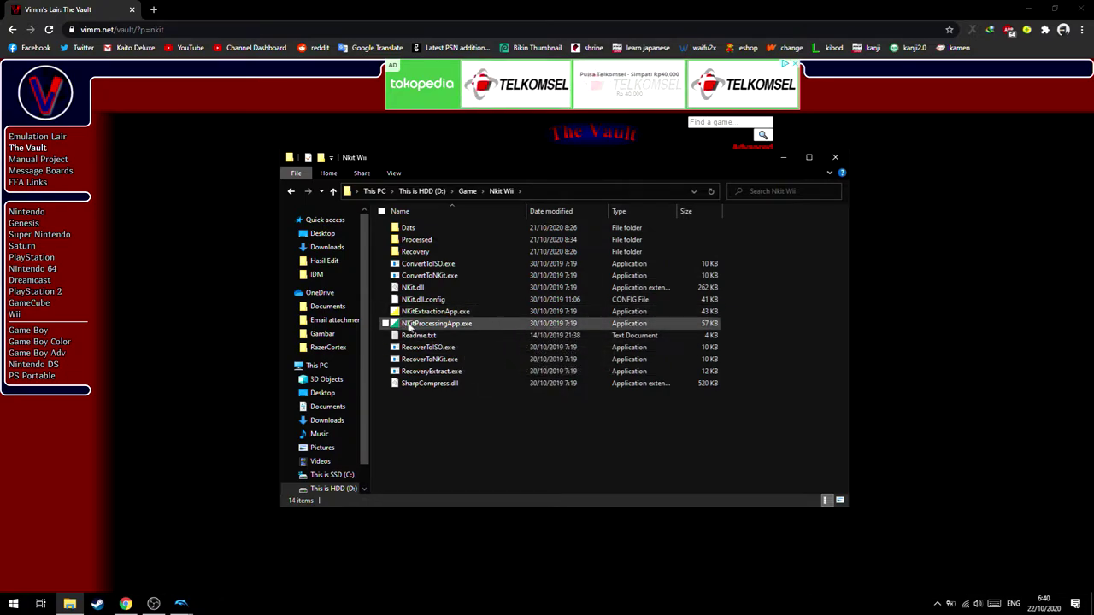
{"action": "double_click", "coordinate": [477, 325]}
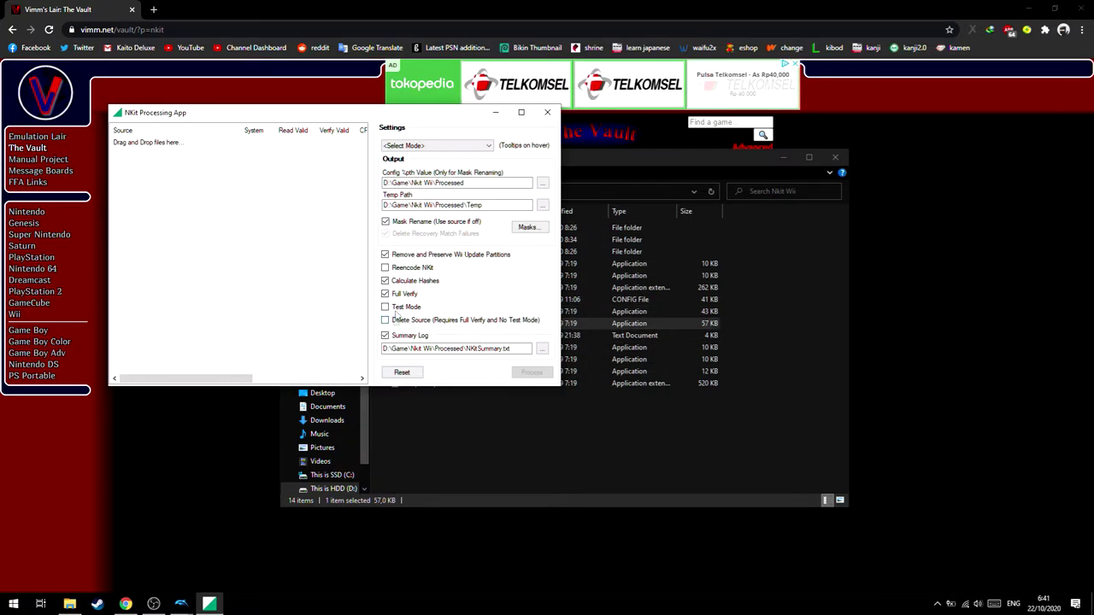
{"action": "left_click_drag", "start_coordinate": [349, 115], "coordinate": [857, 137]}
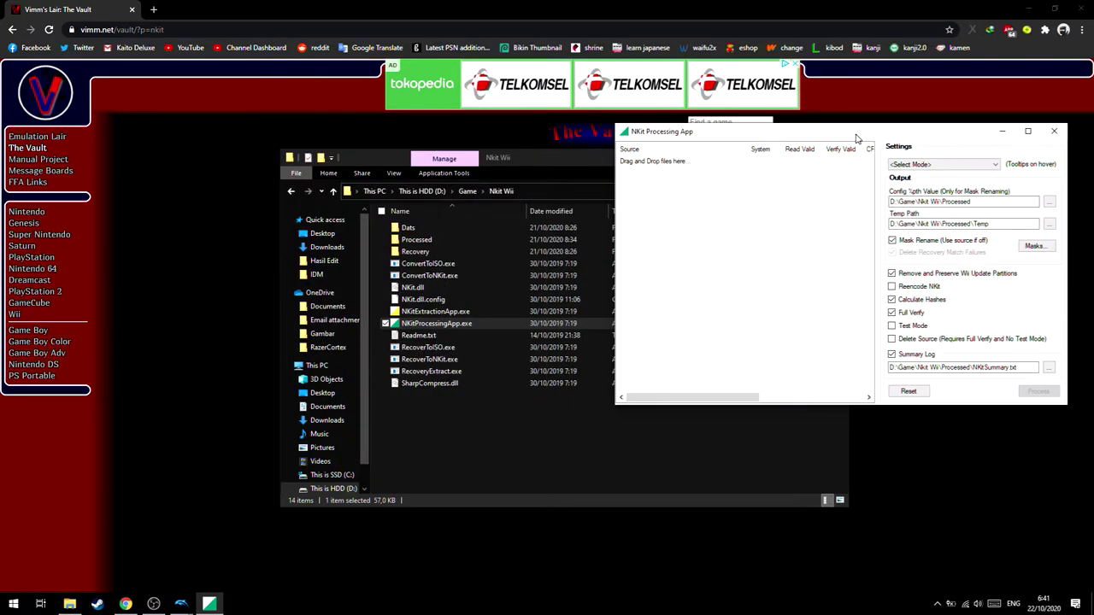
Add the Skyward Sword (Rev 2).nkit.iso file from the IDM folder on drive D to the NKit Processing App's source list
{"action": "left_click", "coordinate": [333, 488]}
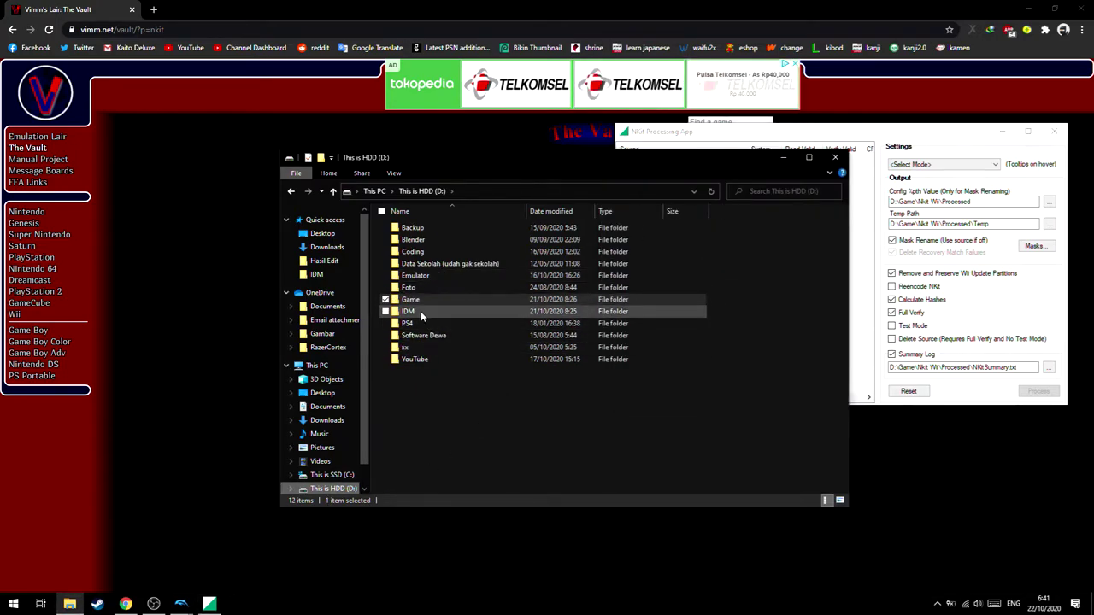
{"action": "double_click", "coordinate": [420, 311]}
{"action": "left_click", "coordinate": [466, 289]}
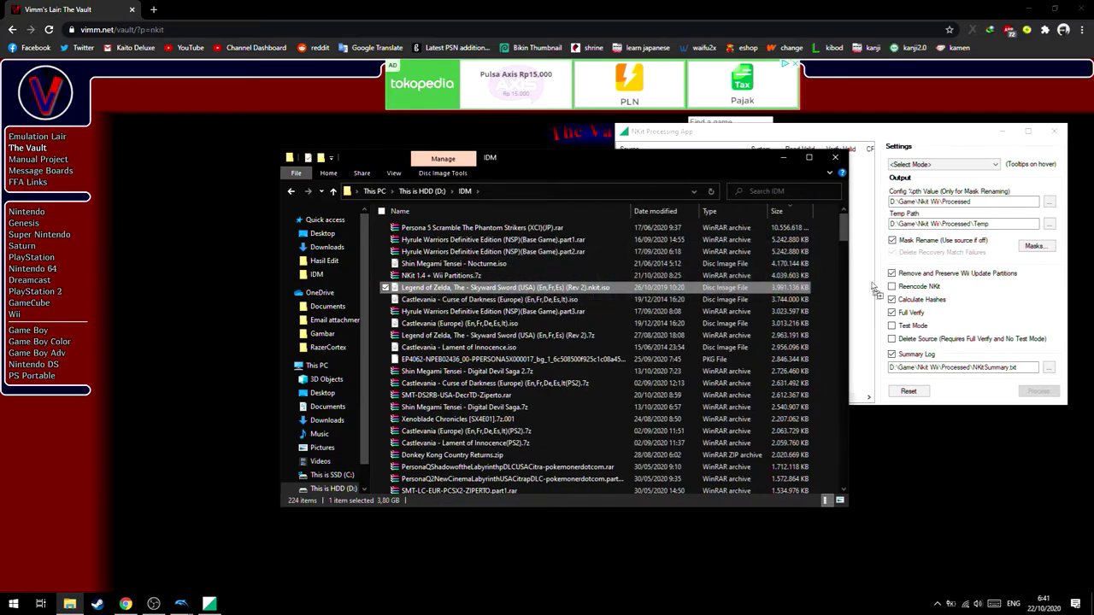
{"action": "left_click_drag", "start_coordinate": [868, 141], "coordinate": [866, 143]}
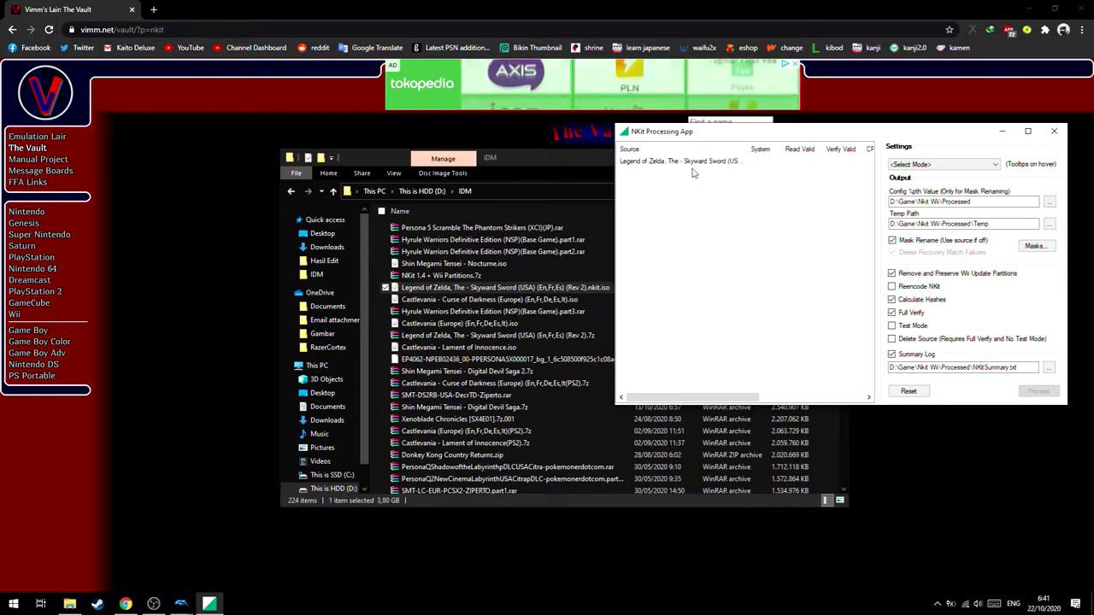
Set the mode to Convert to ISO, turn off Full Verify and start processing the file
{"action": "left_click", "coordinate": [927, 166]}
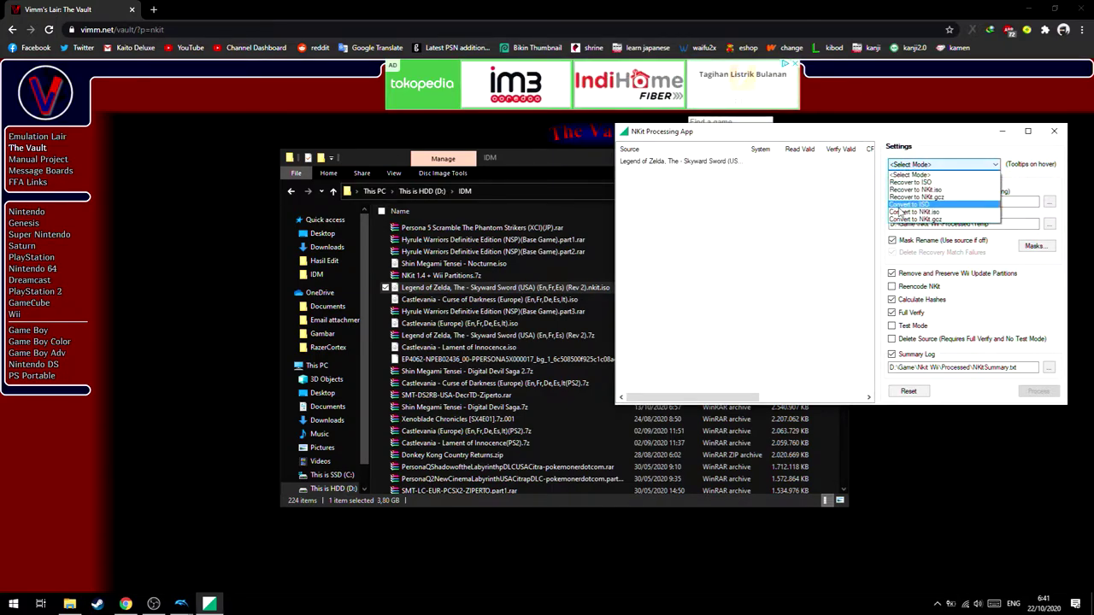
{"action": "left_click", "coordinate": [911, 206]}
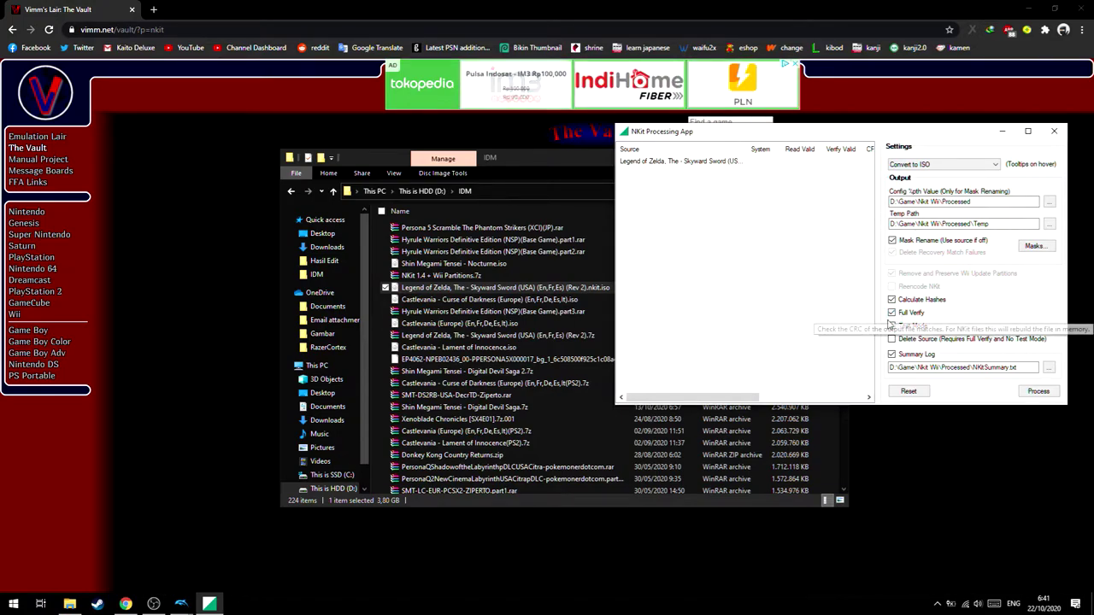
{"action": "left_click", "coordinate": [892, 313]}
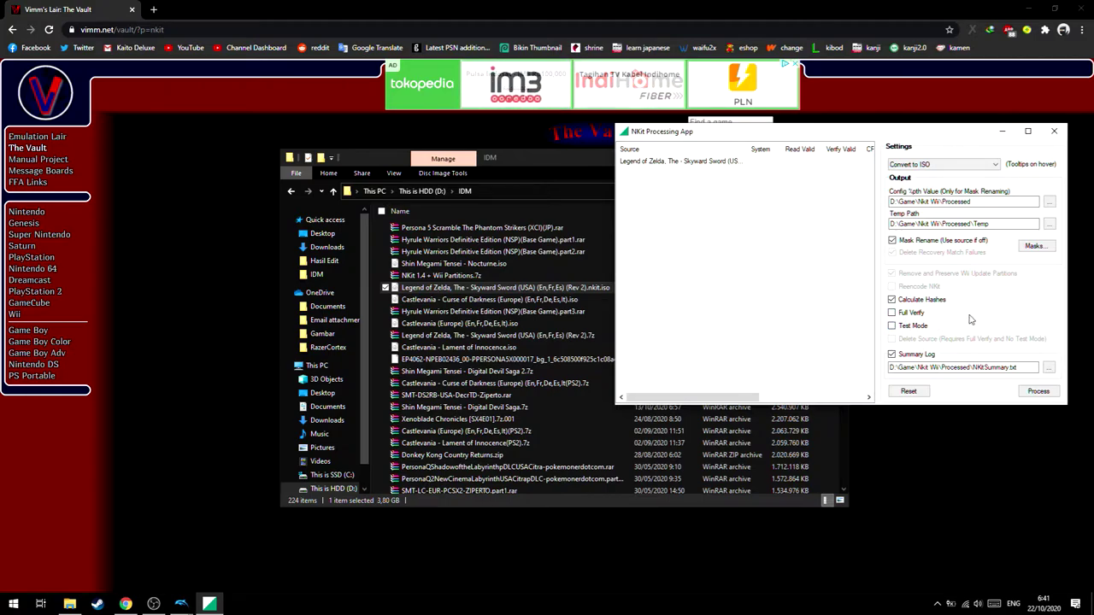
{"action": "left_click", "coordinate": [1038, 392]}
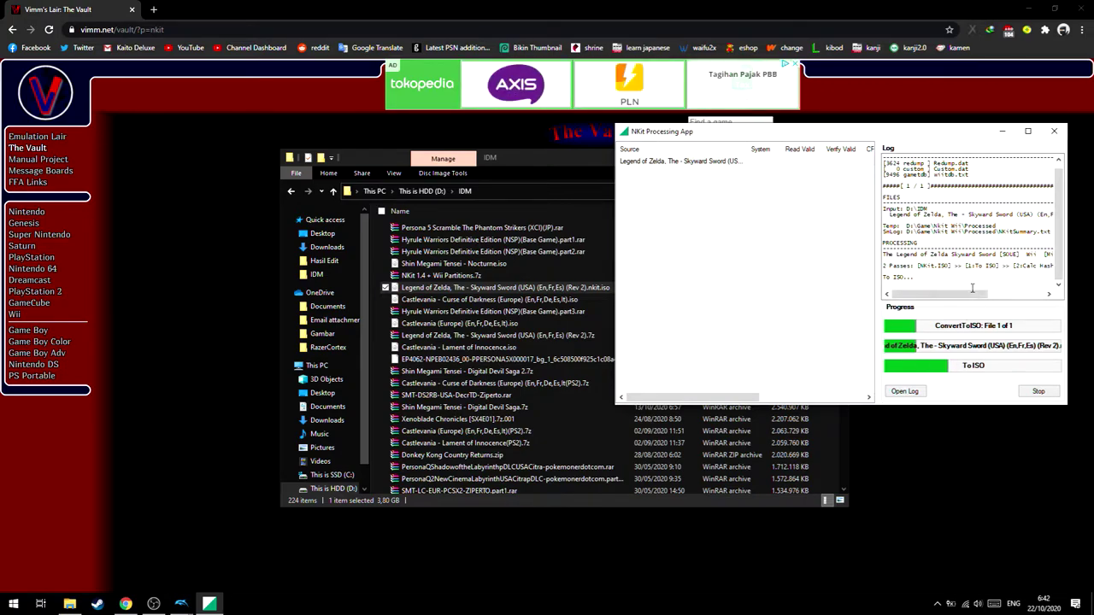
Open the output folder D:\Game\Nkit Wii\Processed\Wii and select the converted Skyward Sword ISO
{"action": "left_click", "coordinate": [330, 475]}
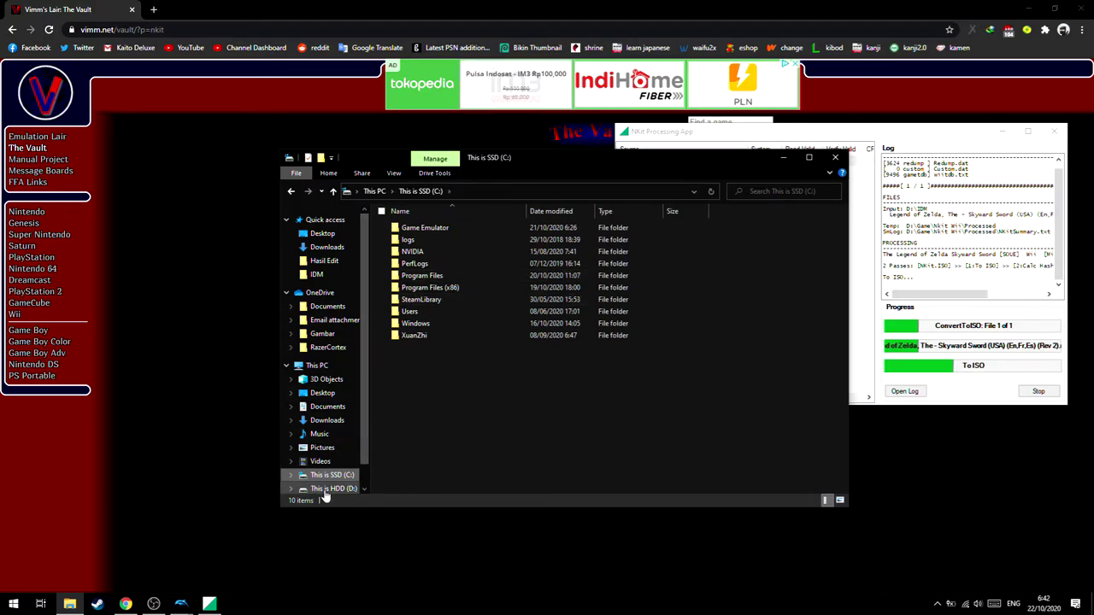
{"action": "left_click", "coordinate": [328, 489]}
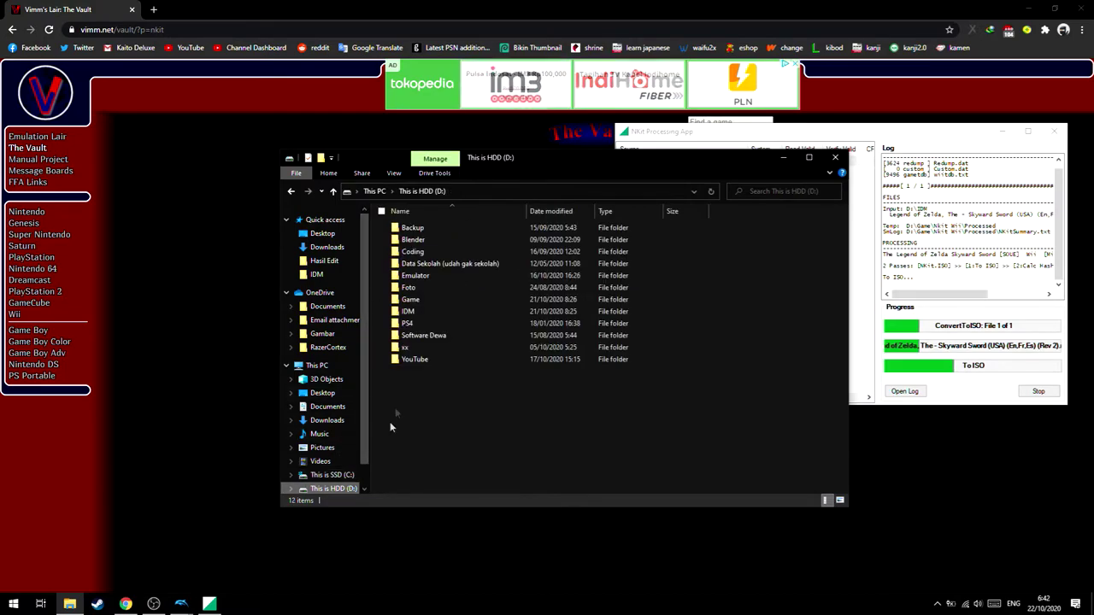
{"action": "double_click", "coordinate": [422, 300]}
{"action": "left_click", "coordinate": [421, 301]}
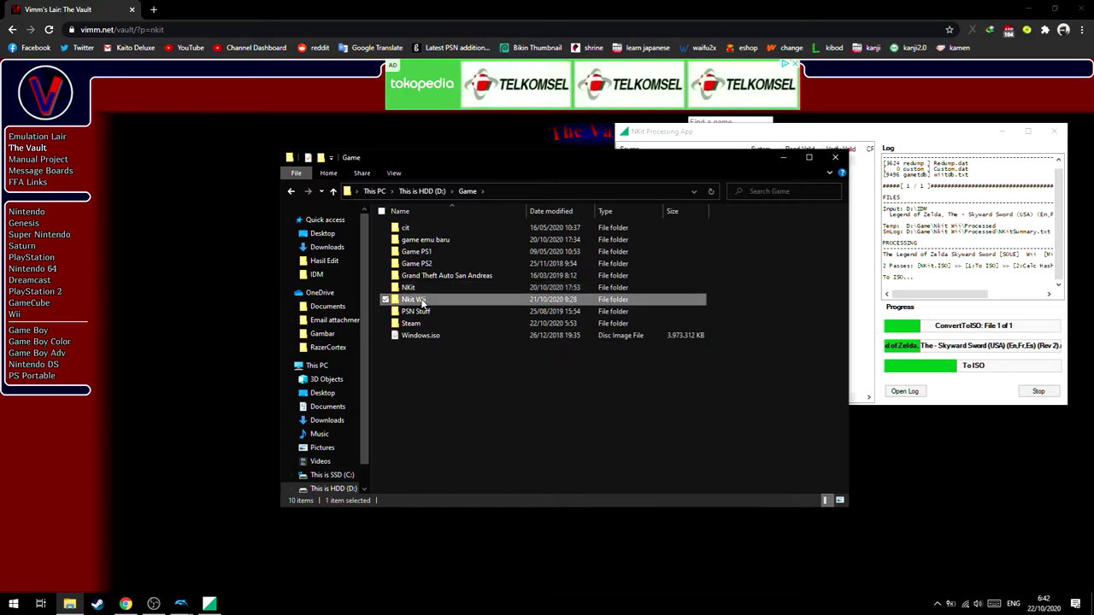
{"action": "double_click", "coordinate": [422, 301]}
{"action": "double_click", "coordinate": [415, 240]}
{"action": "double_click", "coordinate": [413, 244]}
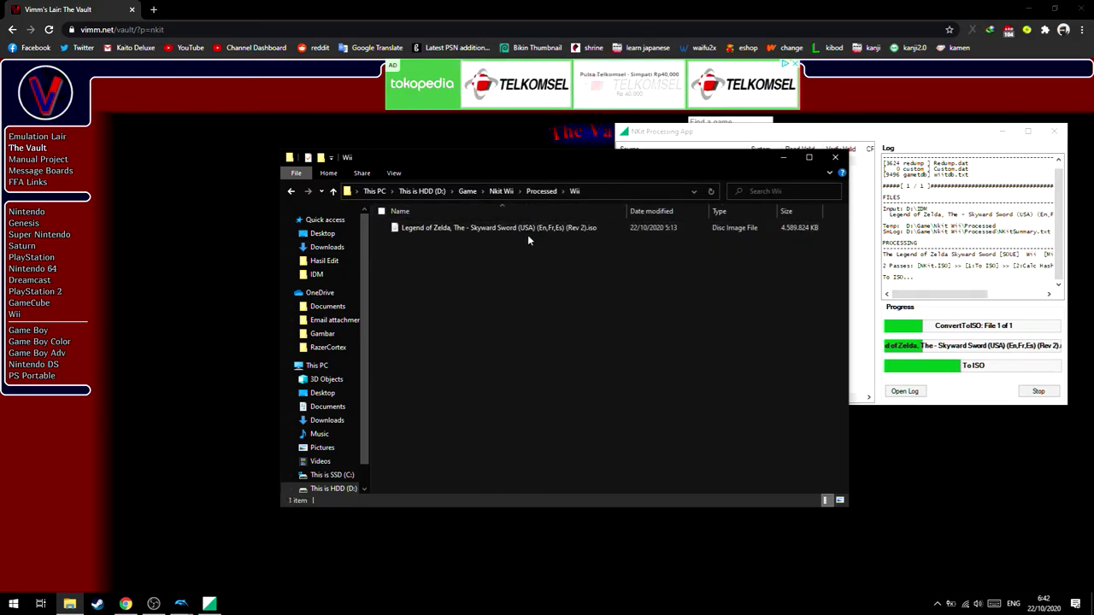
{"action": "left_click", "coordinate": [521, 229]}
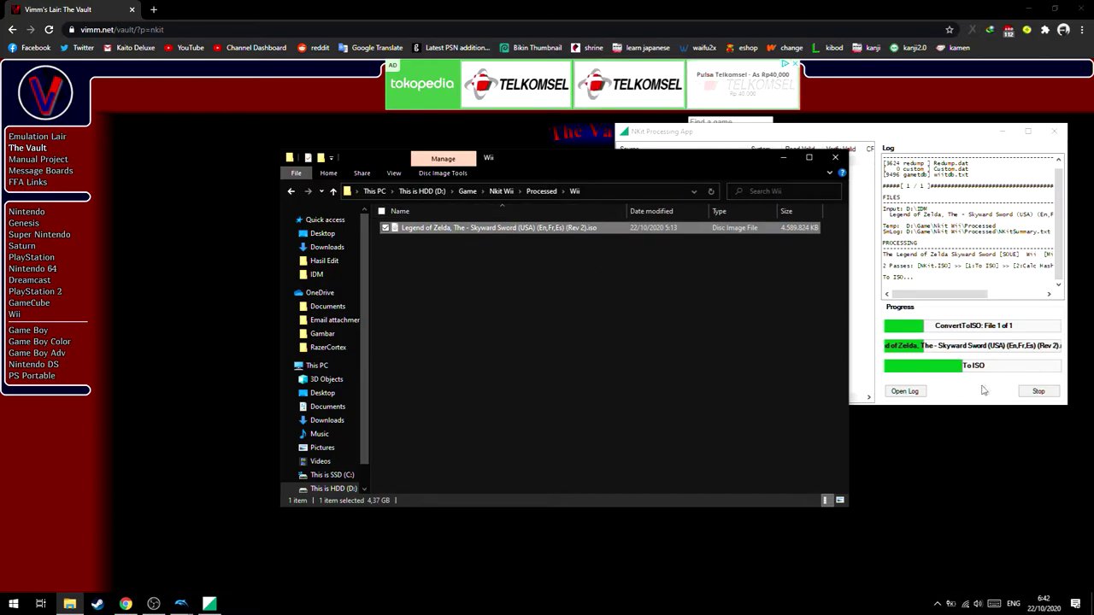
Stop the running ISO conversion in the NKit Processing App and return to the Wii output folder
{"action": "left_click", "coordinate": [981, 391]}
{"action": "left_click", "coordinate": [1037, 391]}
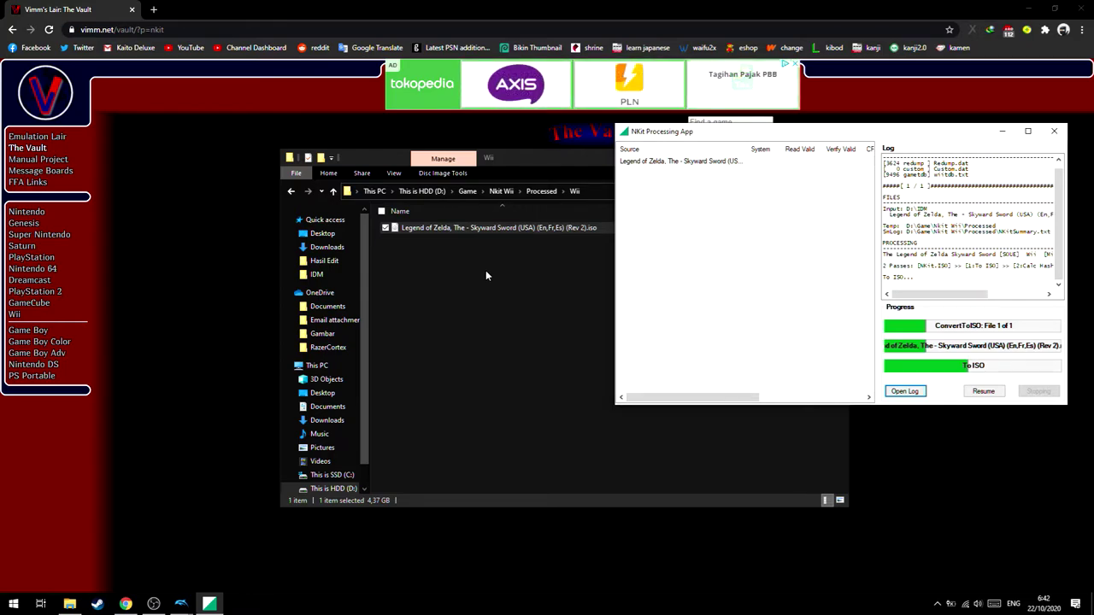
{"action": "left_click", "coordinate": [551, 275]}
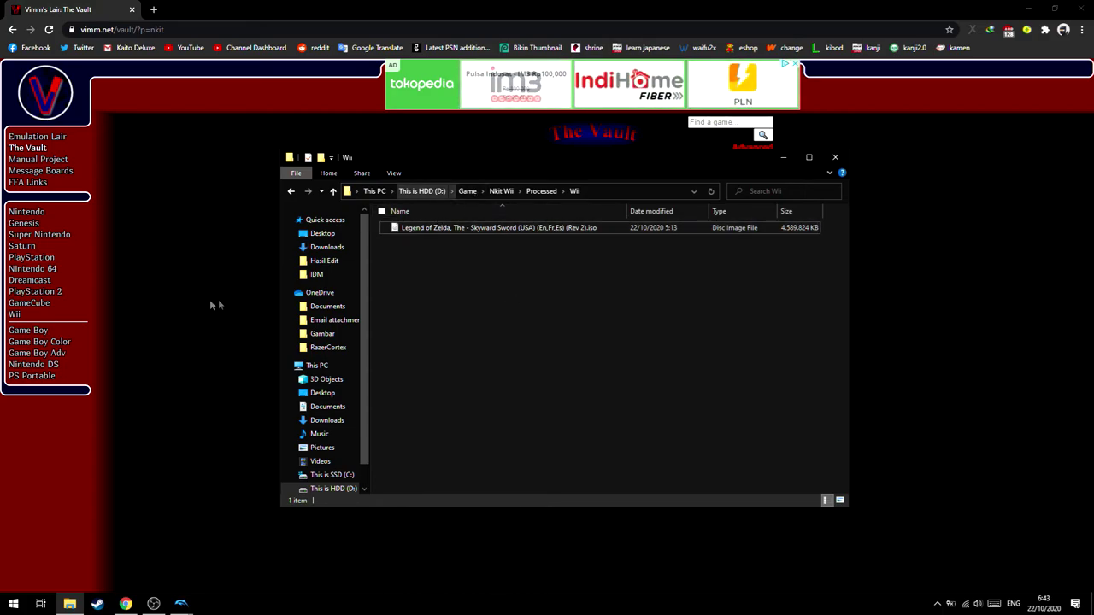
Bring up Dolphin to review its NKit warning and game list, and return to the NKit web page
{"action": "left_click", "coordinate": [192, 316]}
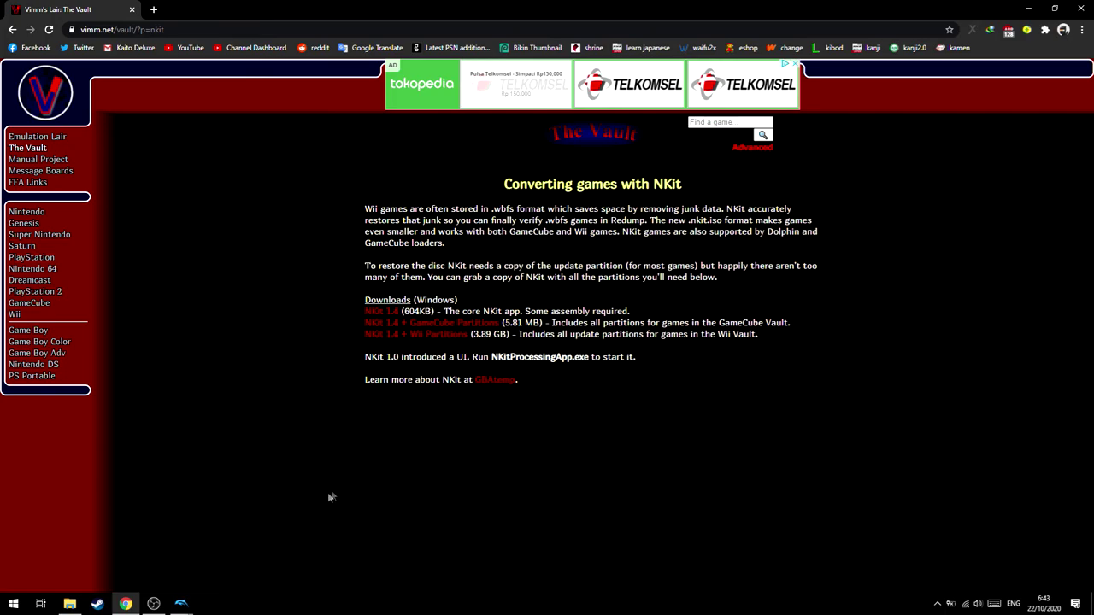
{"action": "mouse_move", "coordinate": [181, 603]}
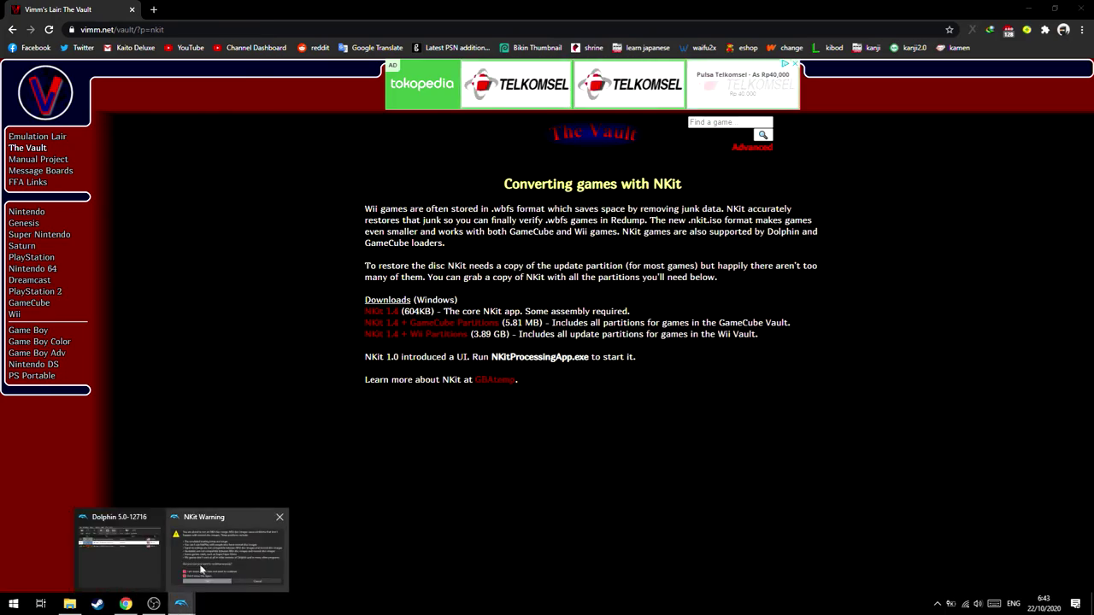
{"action": "left_click", "coordinate": [92, 553]}
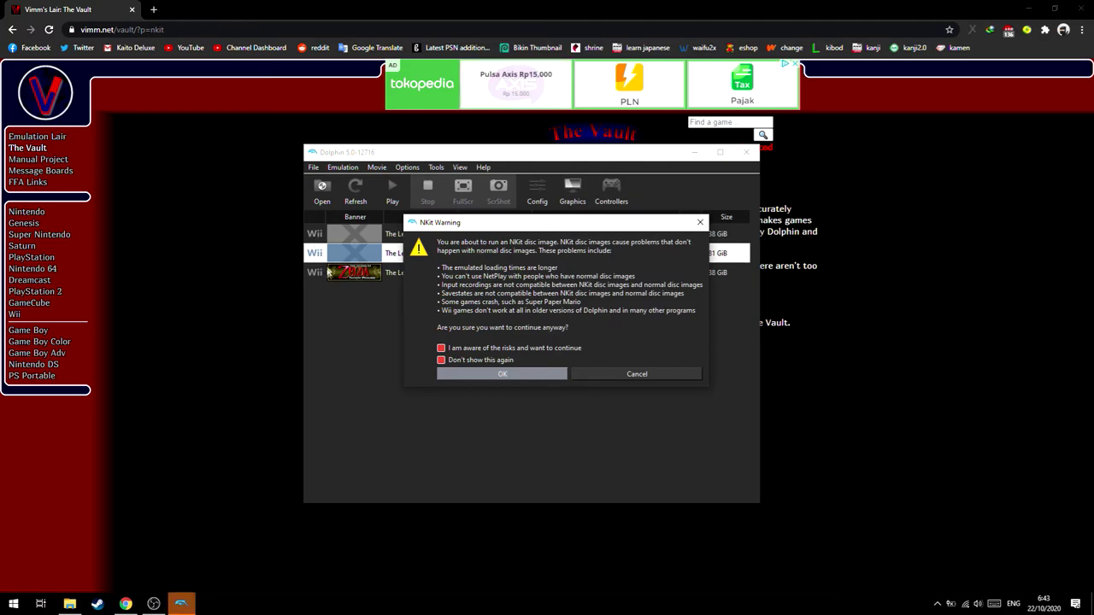
{"action": "left_click", "coordinate": [249, 432]}
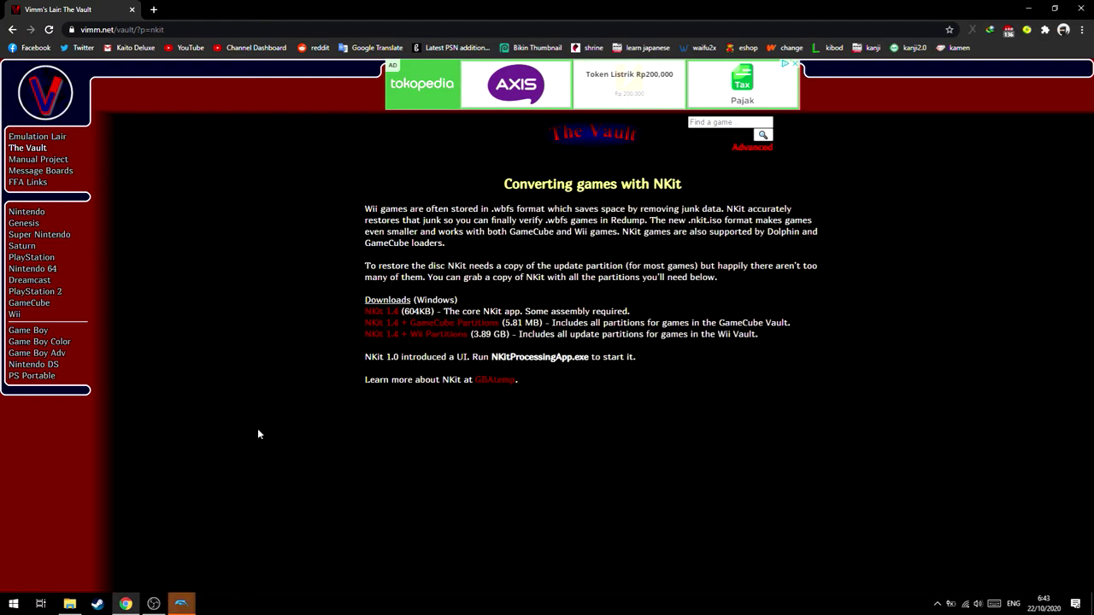